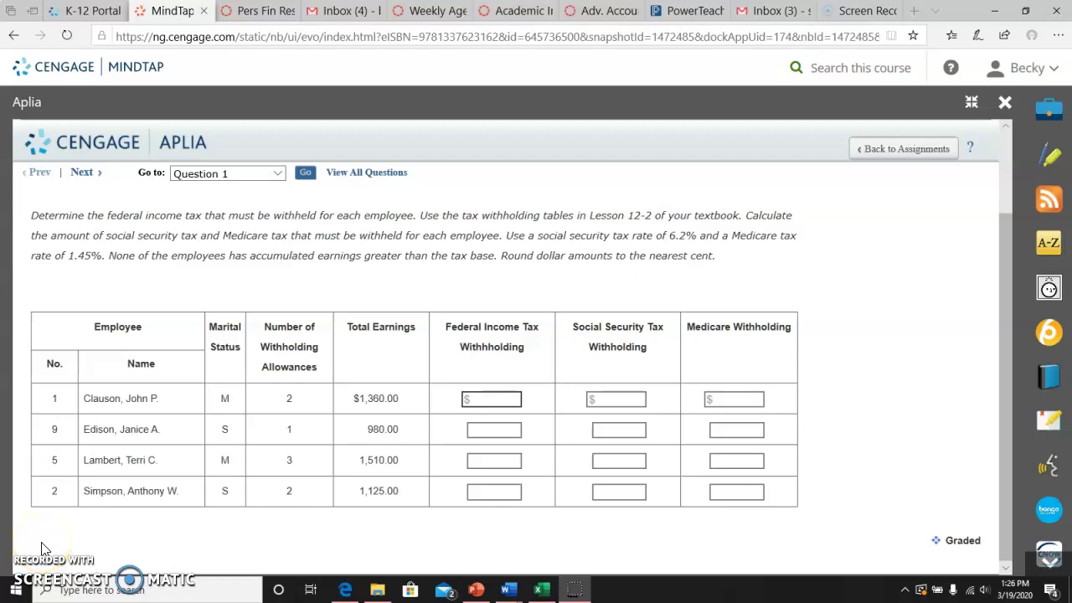
# Enter federal income tax withholding of 52 for employee No. 1 and 50 for employee No. 5.
pyautogui.scroll(3, 44, 548)
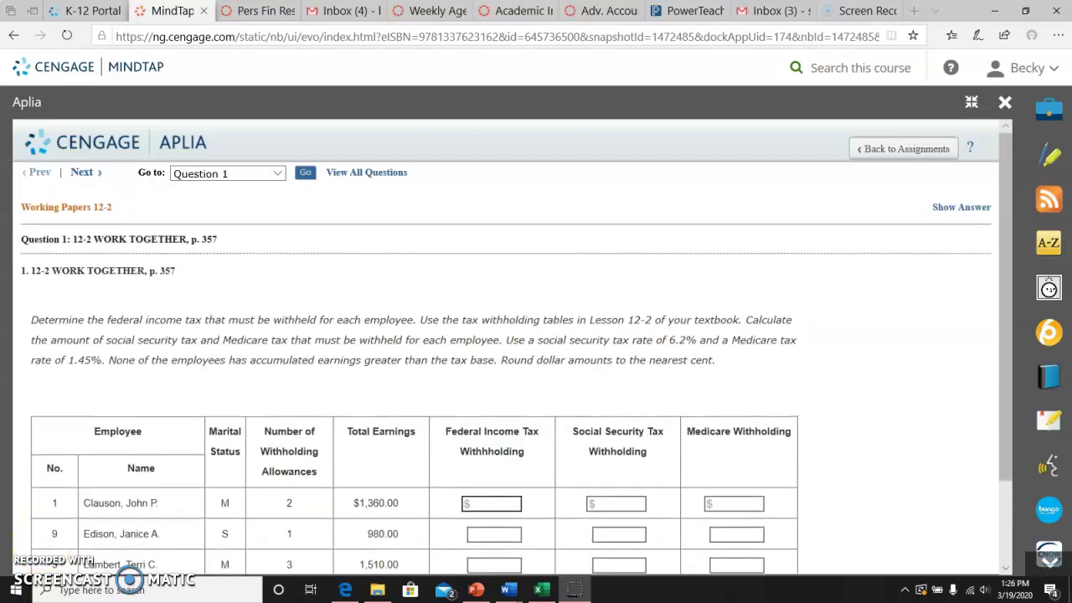
pyautogui.click(47, 276)
pyautogui.click(170, 286)
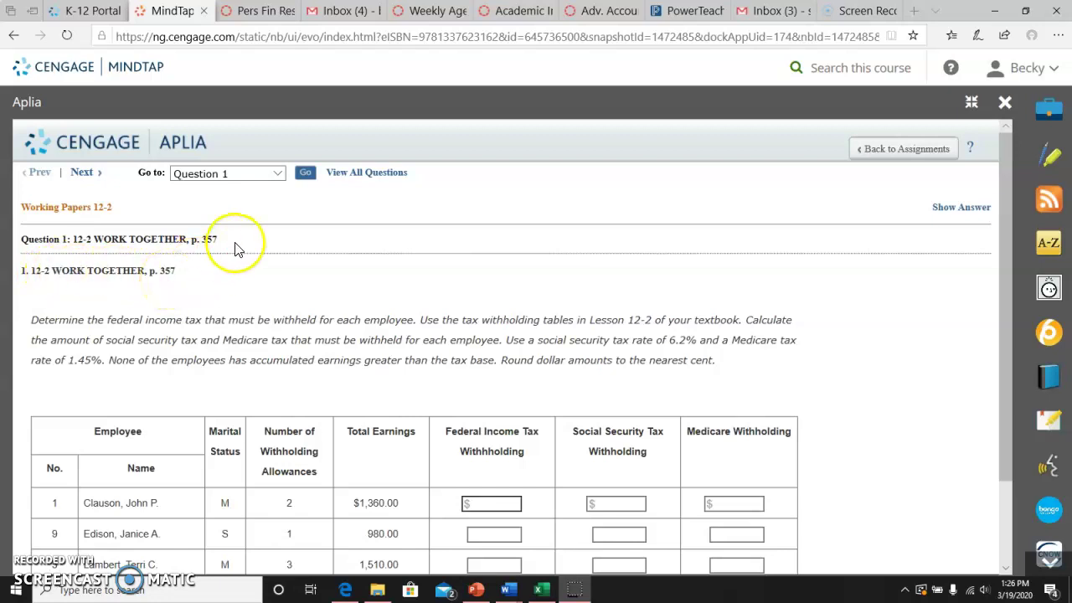
pyautogui.scroll(-2, 283, 306)
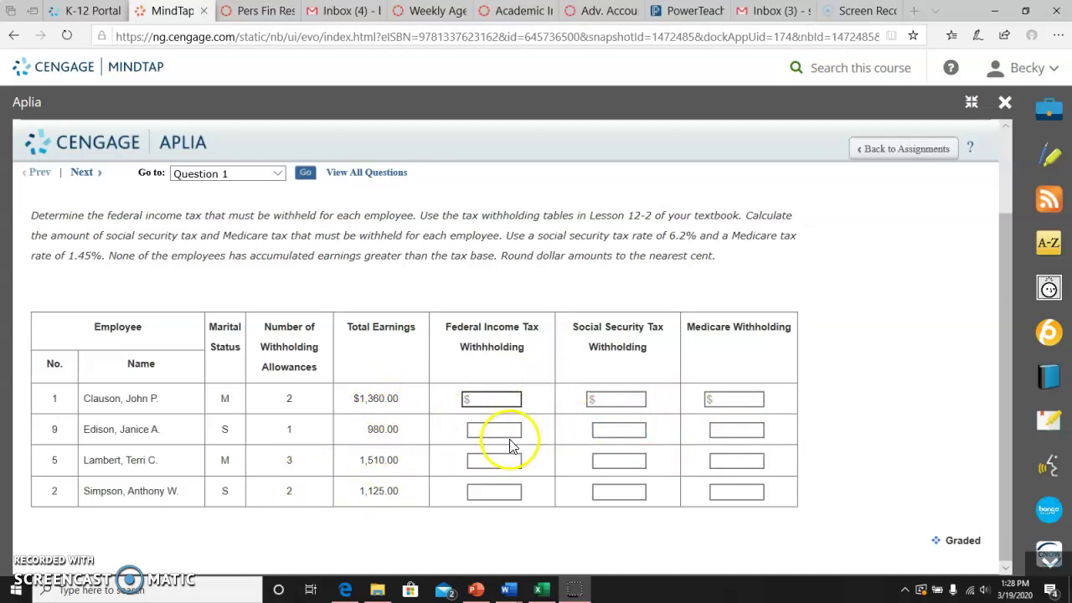
pyautogui.click(495, 396)
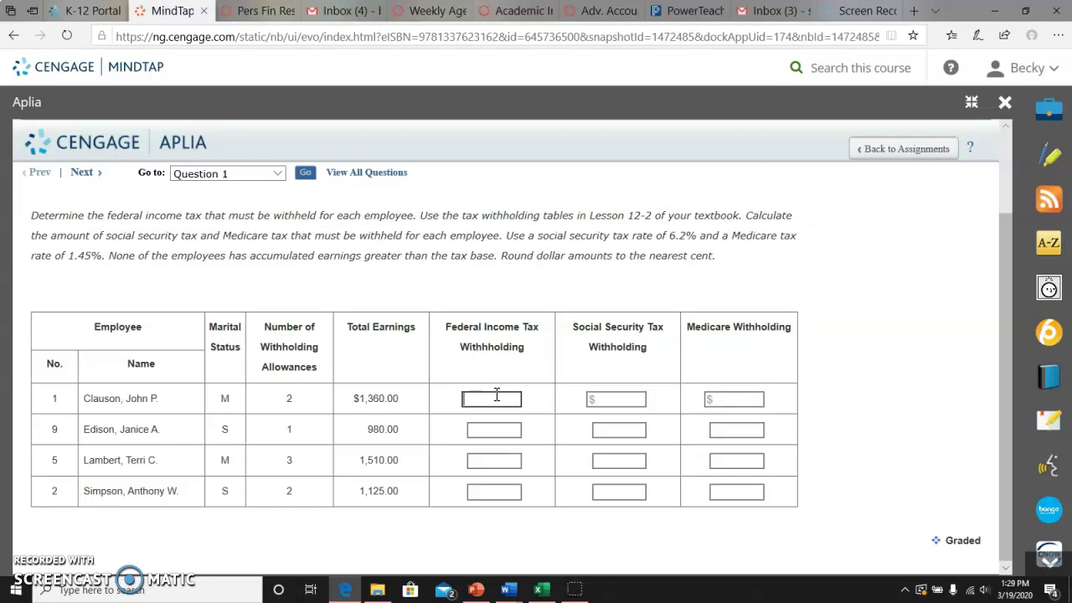
pyautogui.write('52')
pyautogui.click(494, 462)
pyautogui.click(551, 483)
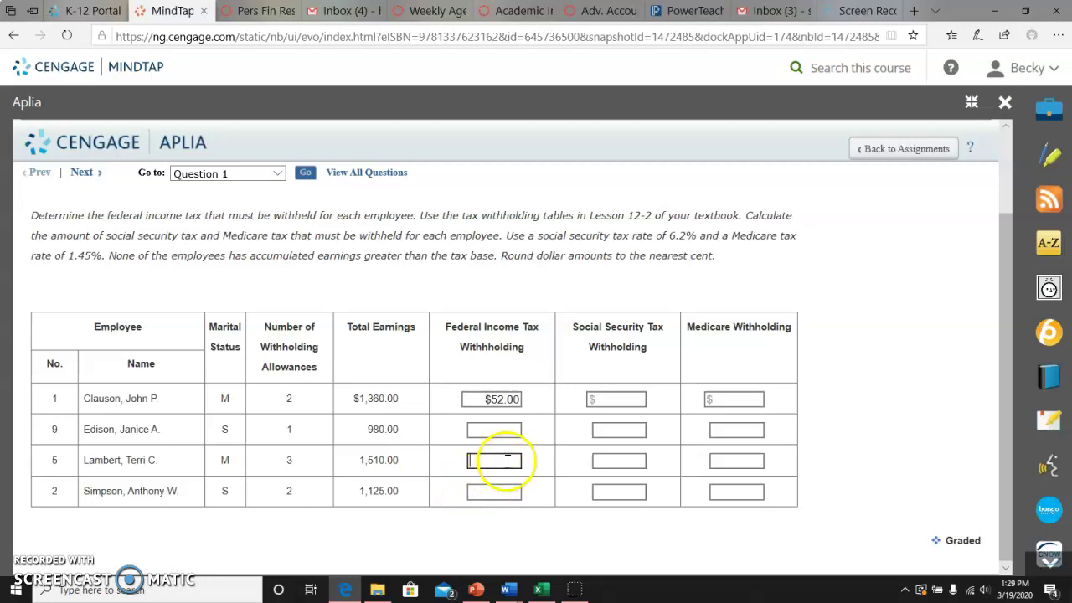
pyautogui.write('5')
pyautogui.write('0')
# Enter federal income tax of 79 for employee No. 9 and 77 for employee No. 2.
pyautogui.click(494, 429)
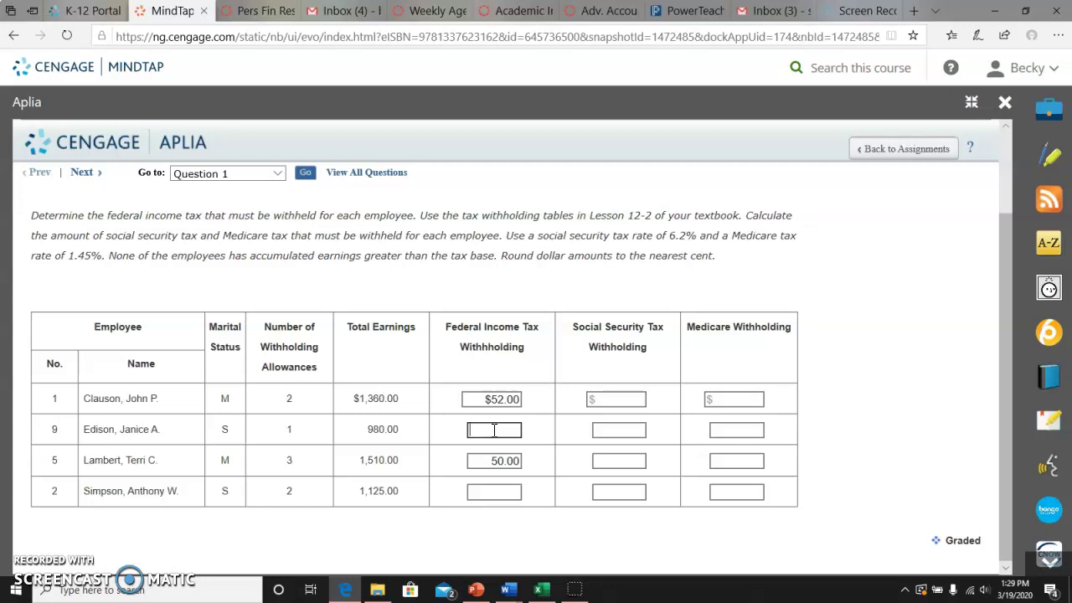
pyautogui.write('79')
pyautogui.click(497, 492)
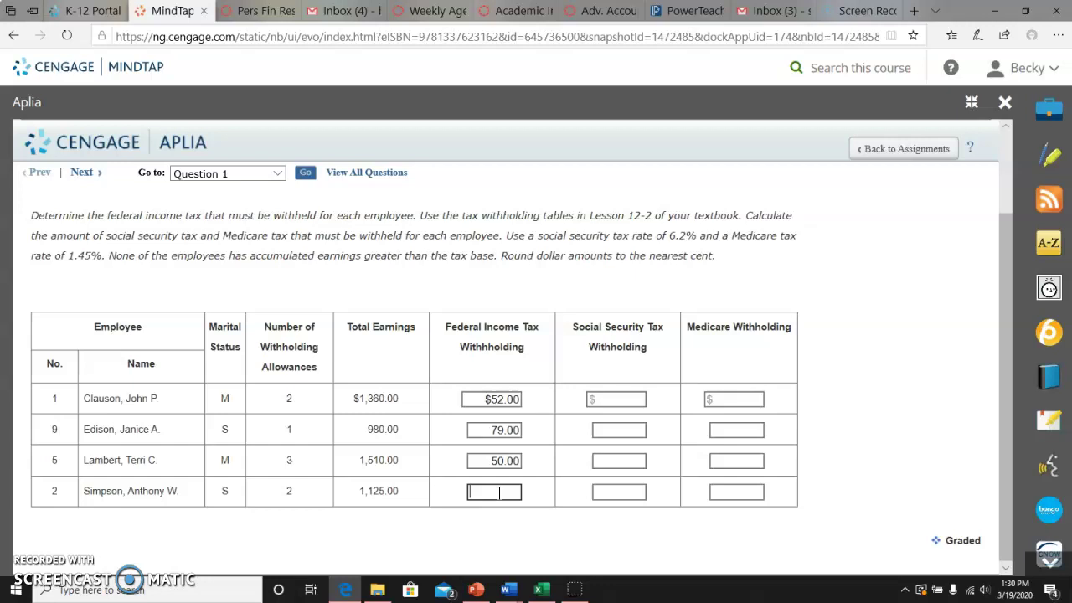
pyautogui.write('77')
# Enter social security withholdings of 84.32, 60.76, 93.62 and 69.75 for employees No. 1, 9, 5 and 2.
pyautogui.click(609, 398)
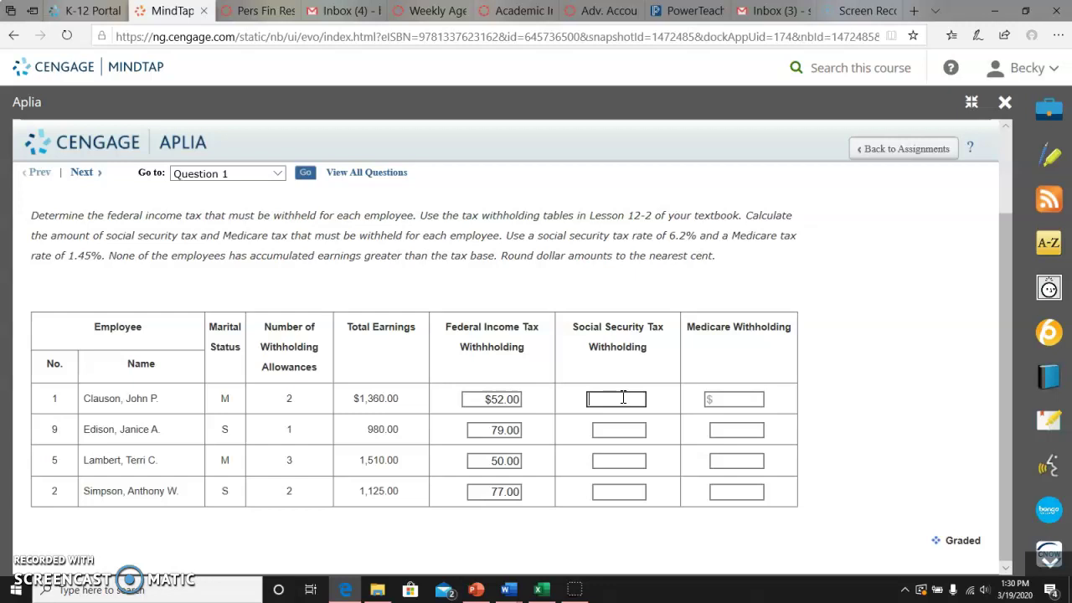
pyautogui.write('84.')
pyautogui.write('32')
pyautogui.click(614, 429)
pyautogui.write('60.7')
pyautogui.write('6')
pyautogui.click(608, 459)
pyautogui.write('93')
pyautogui.write('.62')
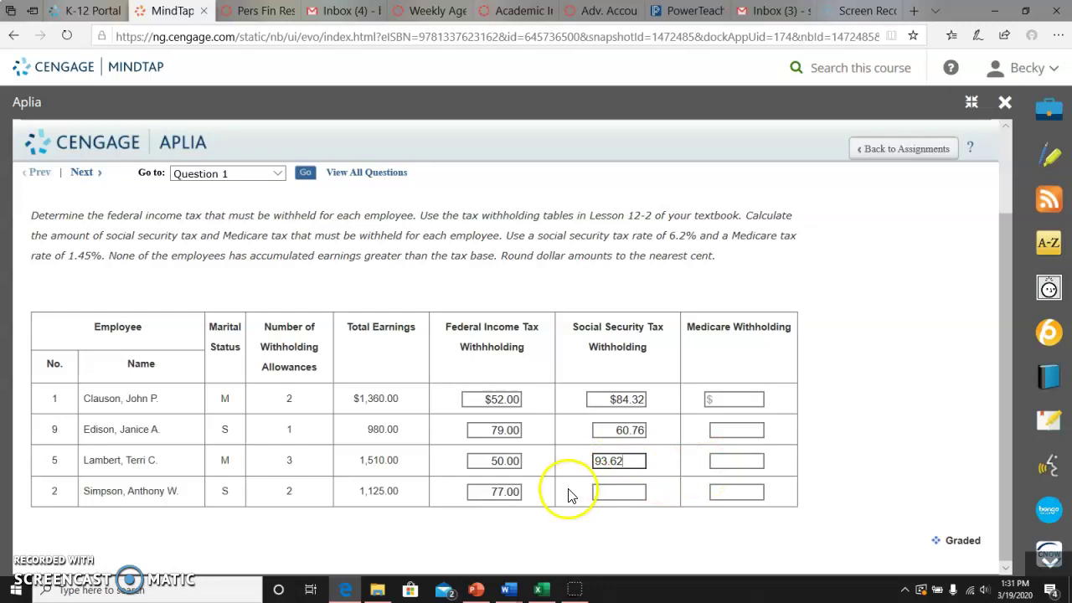
pyautogui.click(611, 492)
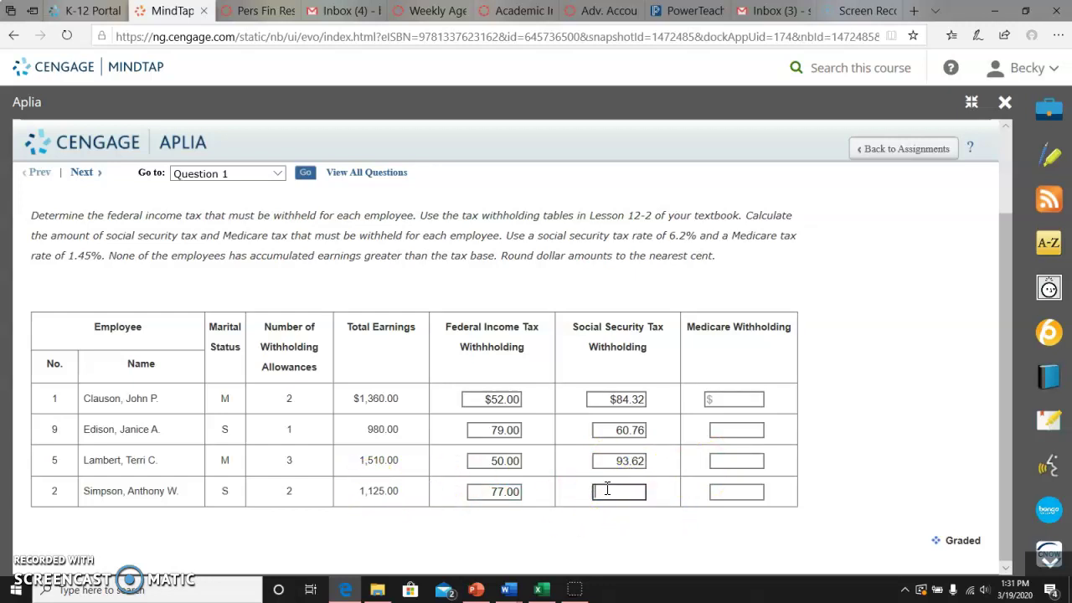
pyautogui.write('69.')
pyautogui.write('75')
# Enter employee No. 1's Medicare withholding as 19.72, correcting a mistyped 19.71.
pyautogui.click(726, 399)
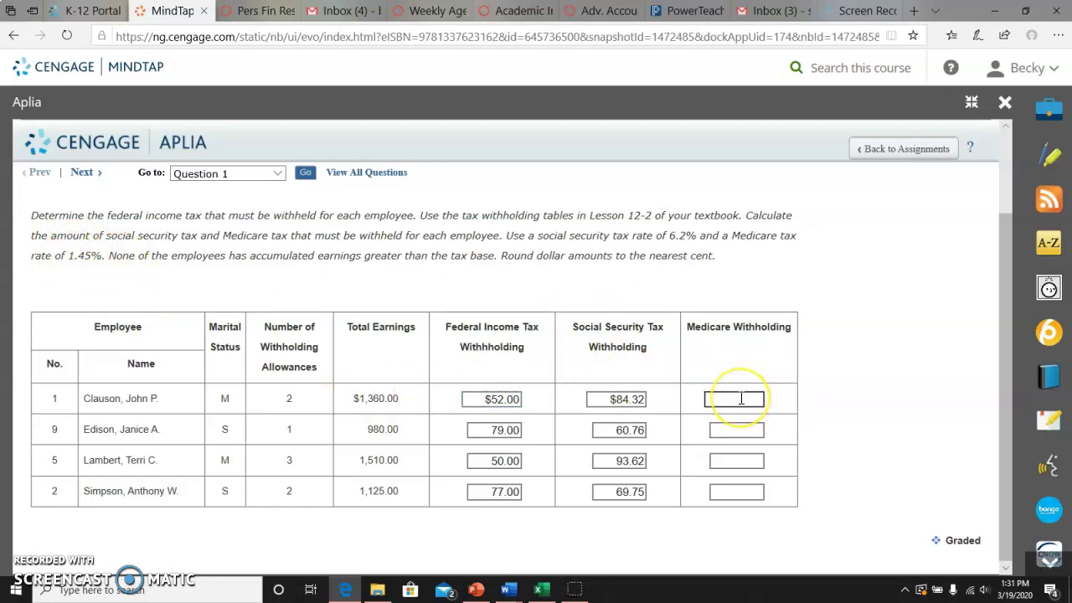
pyautogui.write('1')
pyautogui.write('9.7')
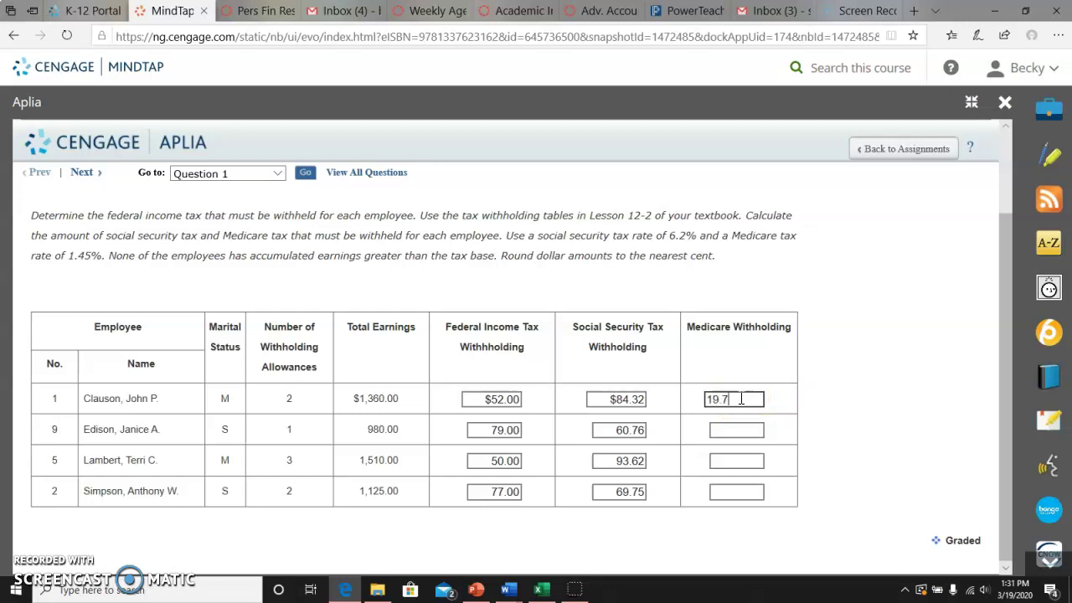
pyautogui.write('1')
pyautogui.click(736, 429)
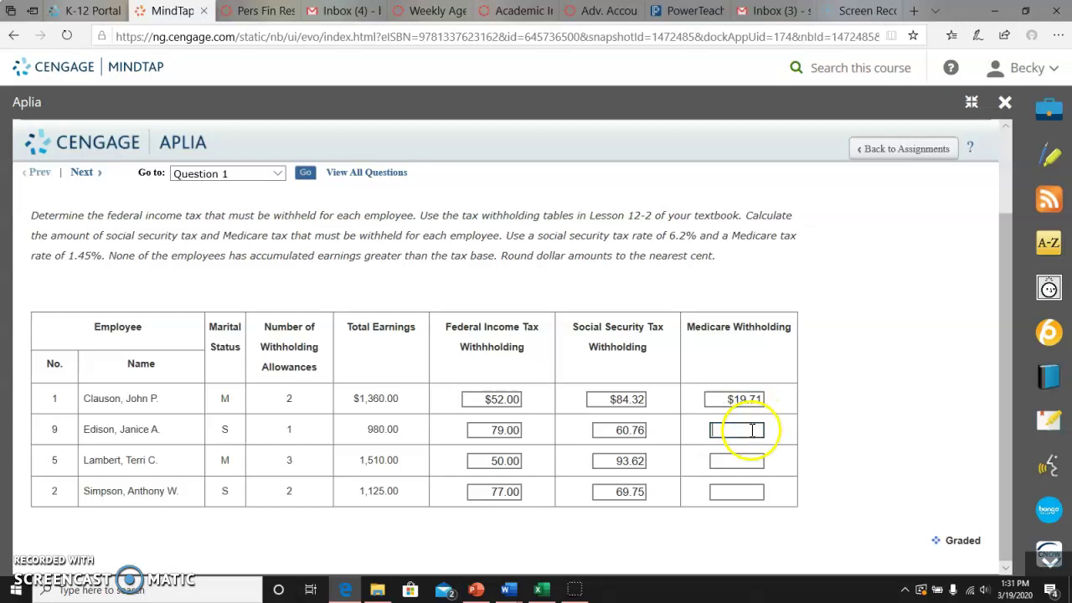
pyautogui.click(758, 400)
pyautogui.press('BackSpace')
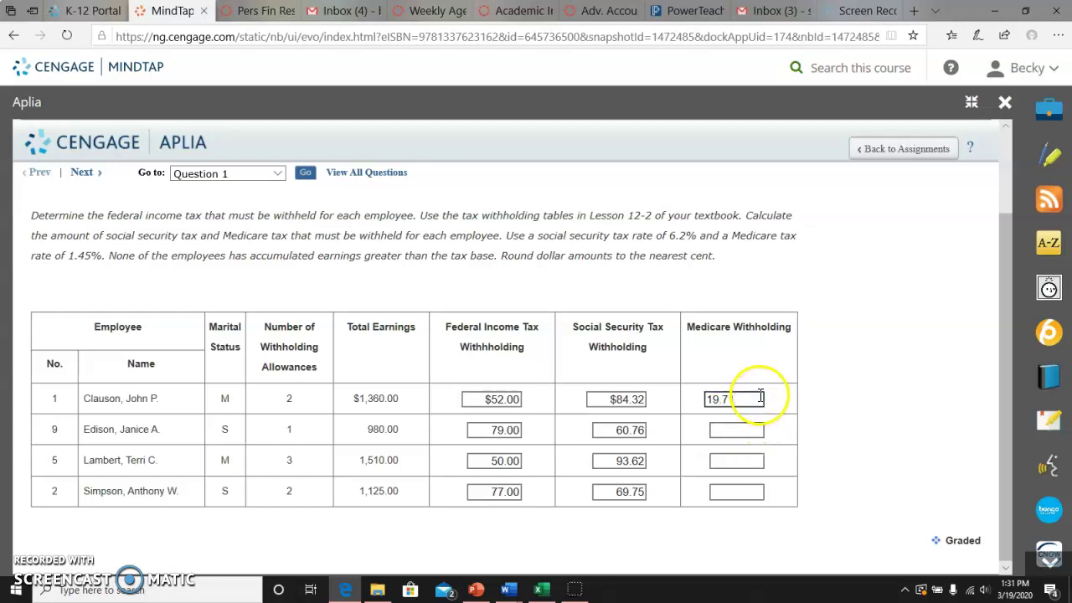
pyautogui.write('2')
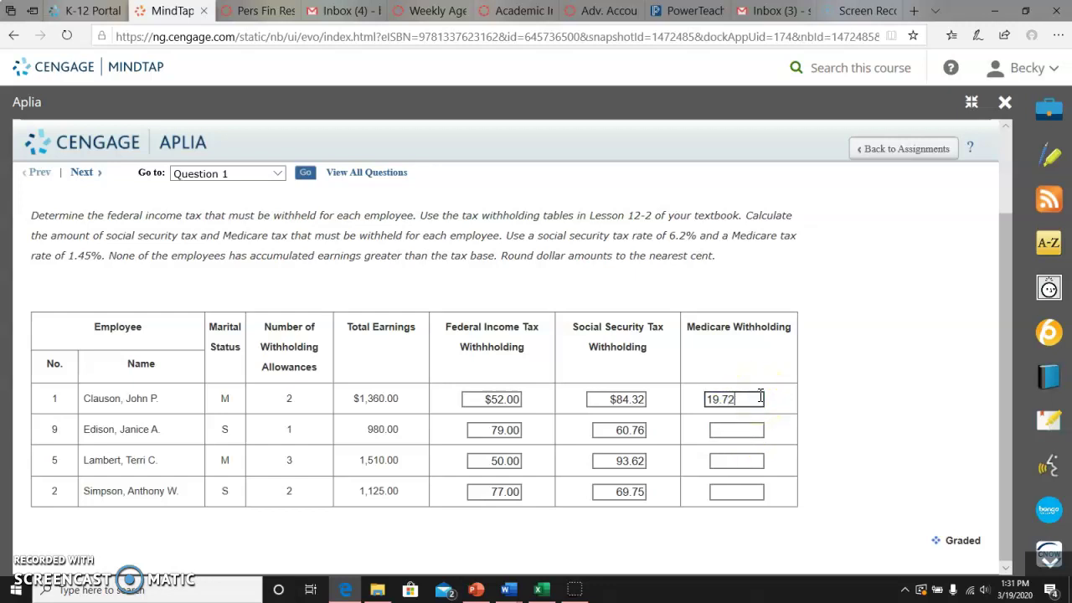
# Enter Medicare withholdings of 14.21, 21.90 and 16.31 for employees No. 9, 5 and 2.
pyautogui.click(744, 429)
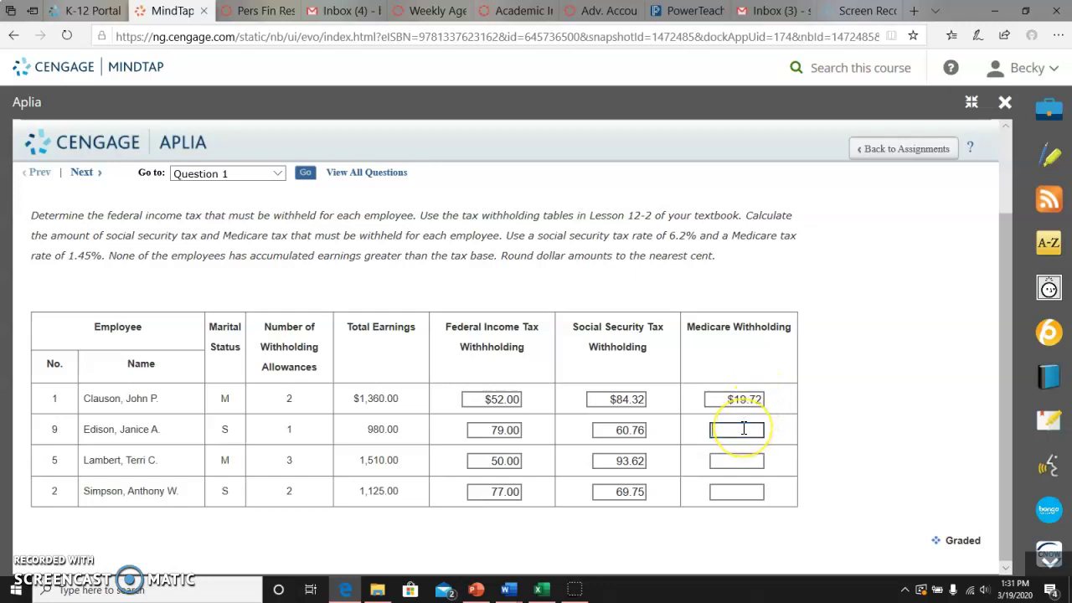
pyautogui.write('1')
pyautogui.write('4.21')
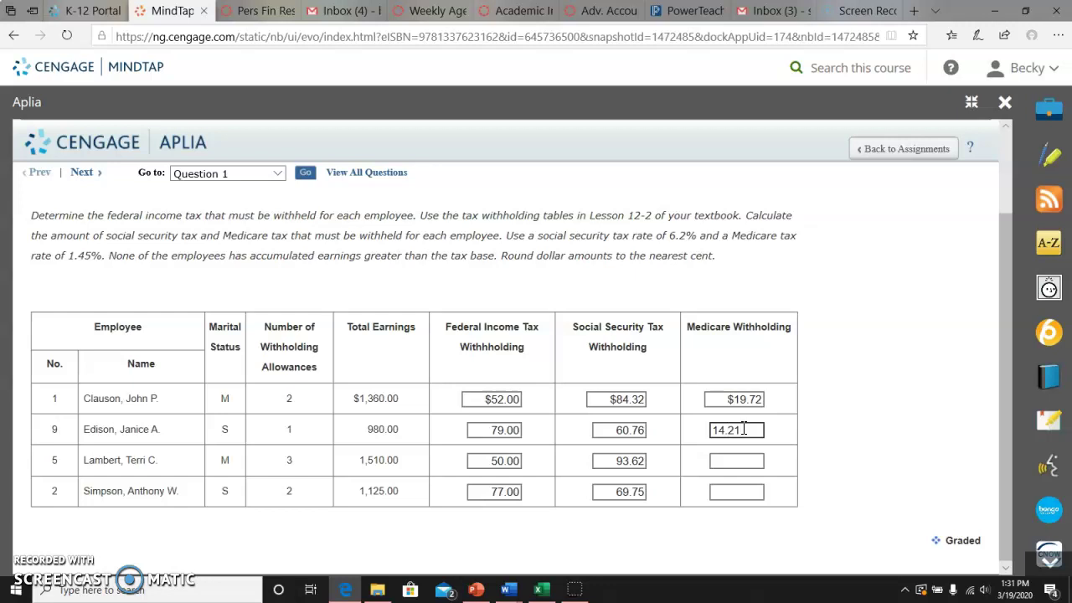
pyautogui.click(742, 460)
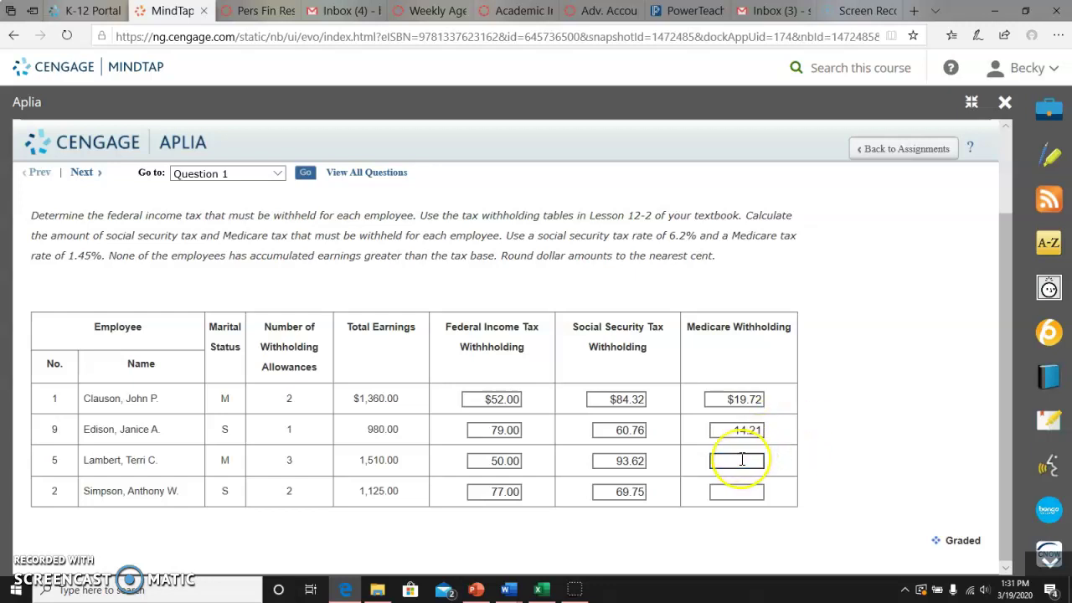
pyautogui.write('2')
pyautogui.write('1.90')
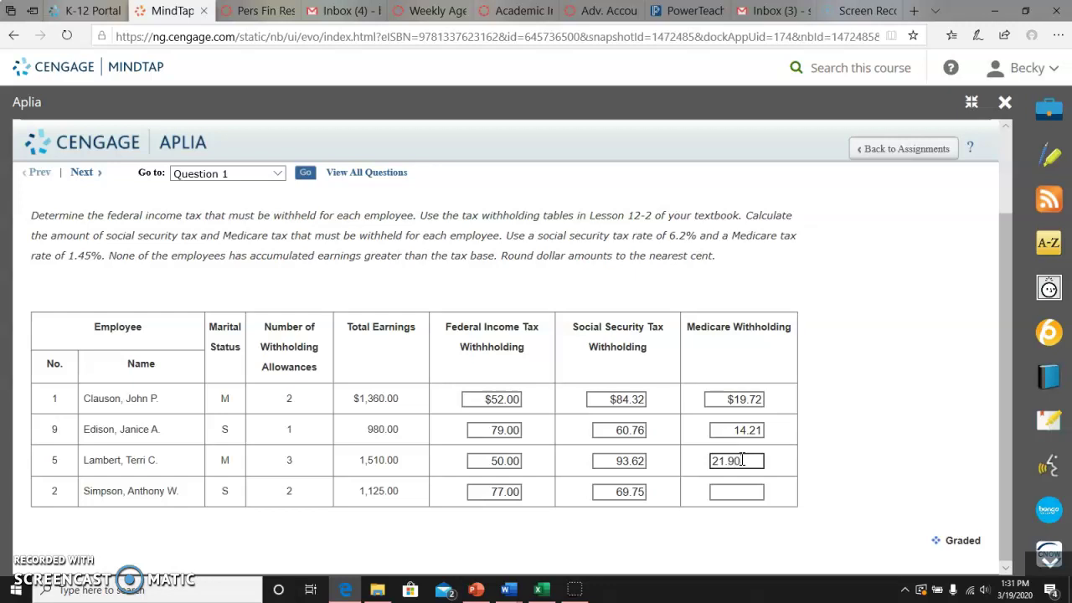
pyautogui.click(734, 494)
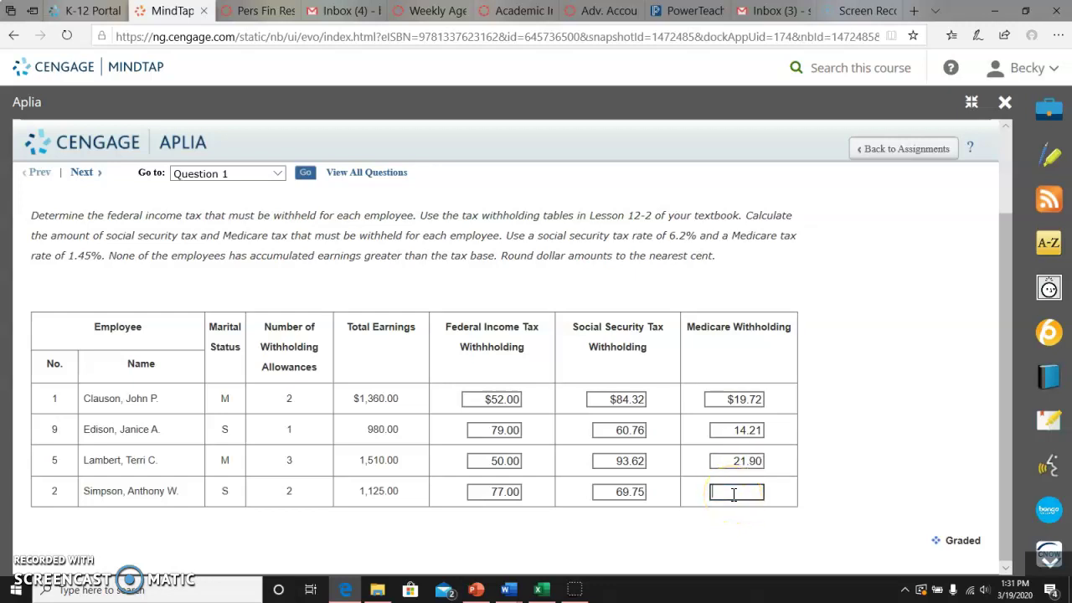
pyautogui.write('16.')
pyautogui.write('31')
pyautogui.click(901, 330)
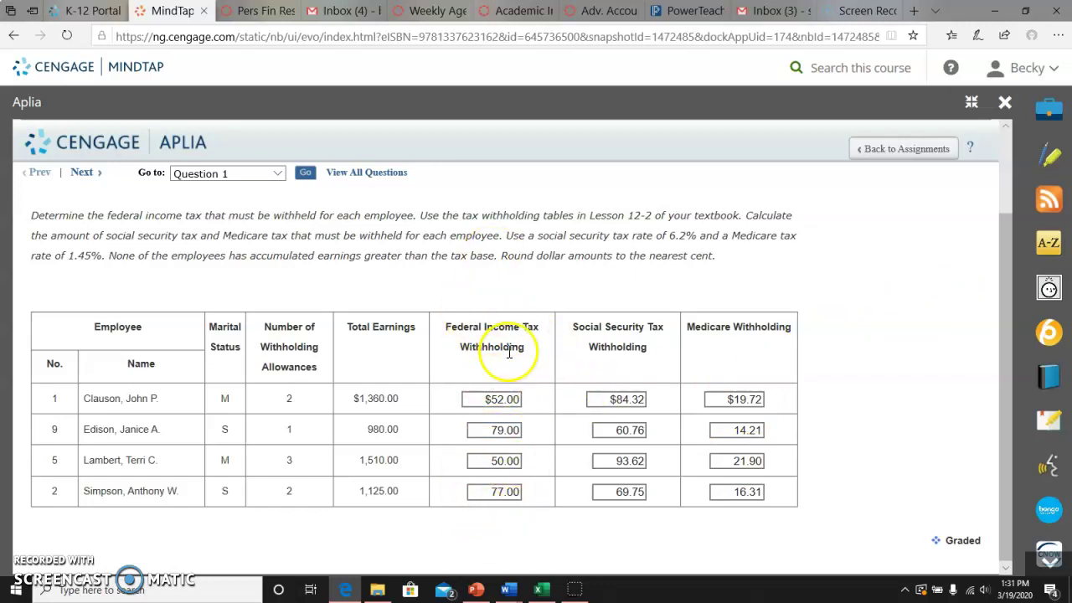
pyautogui.click(499, 494)
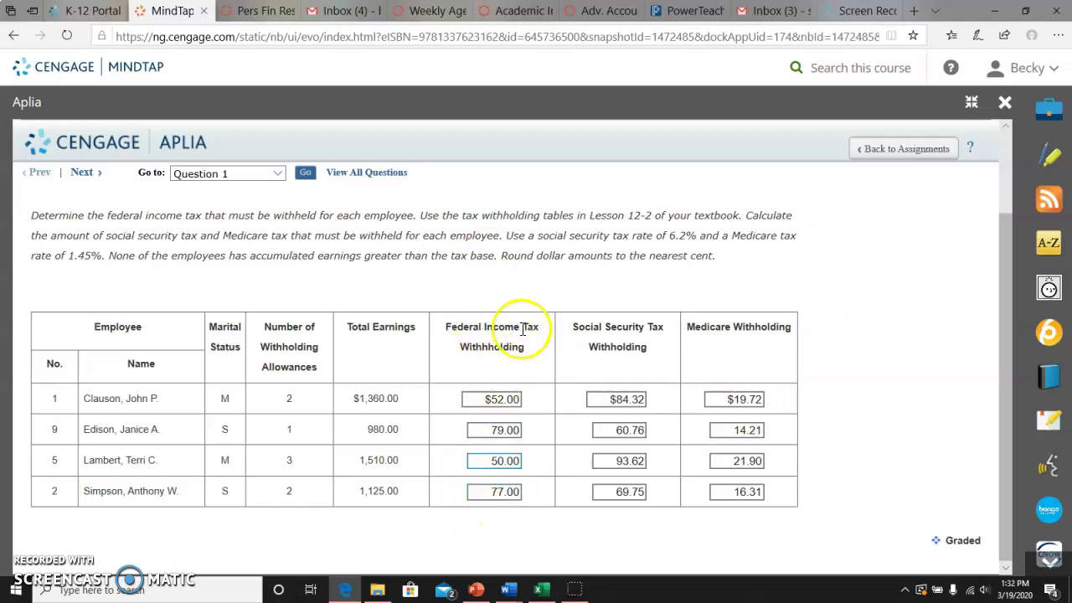
pyautogui.click(511, 515)
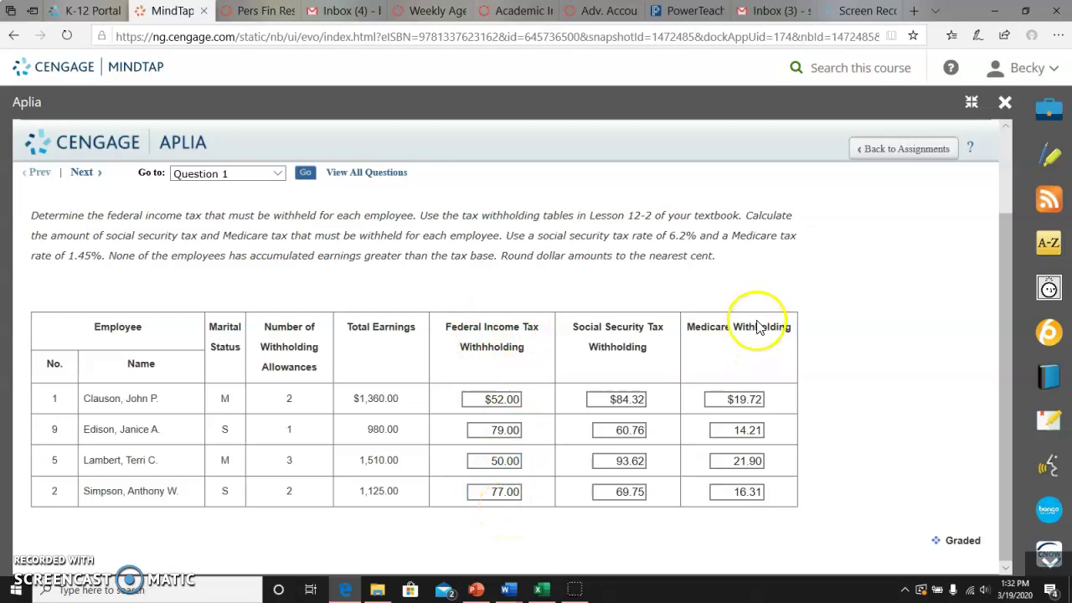